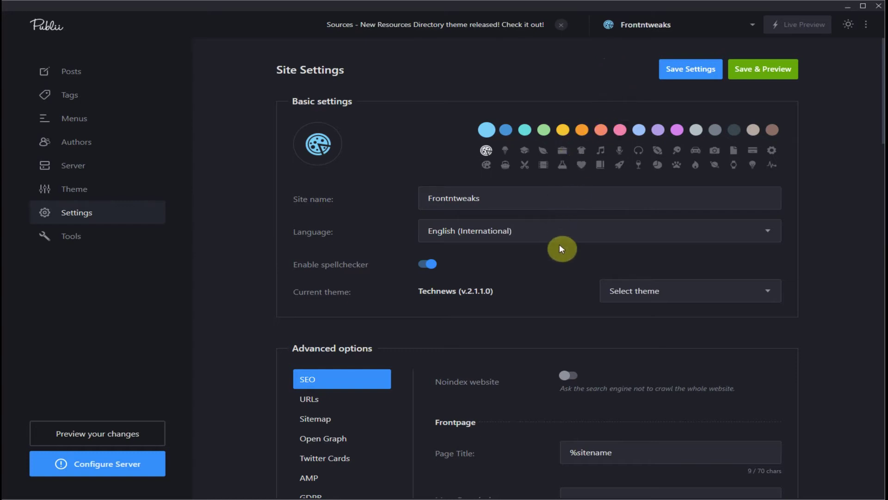
Step: Set the site icon to a yellow ice-cream cone and save the settings
{"action": "left_click", "coordinate": [507, 153]}
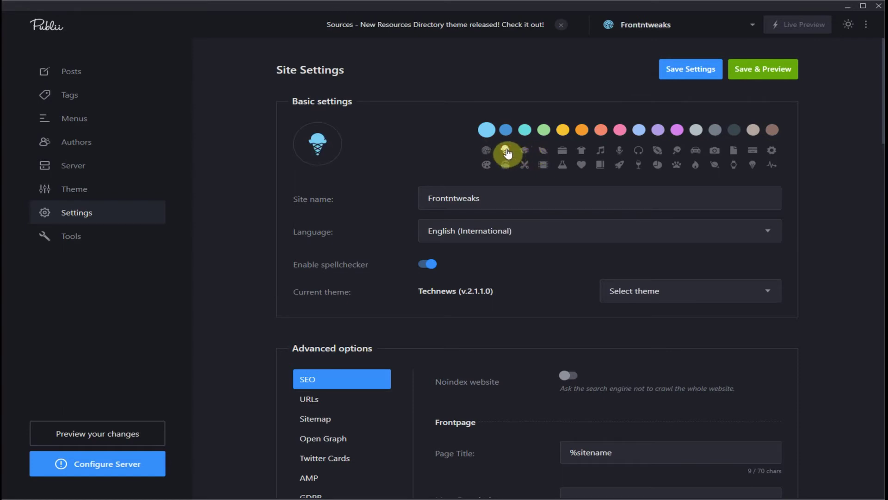
{"action": "left_click", "coordinate": [563, 131]}
{"action": "left_click", "coordinate": [689, 70]}
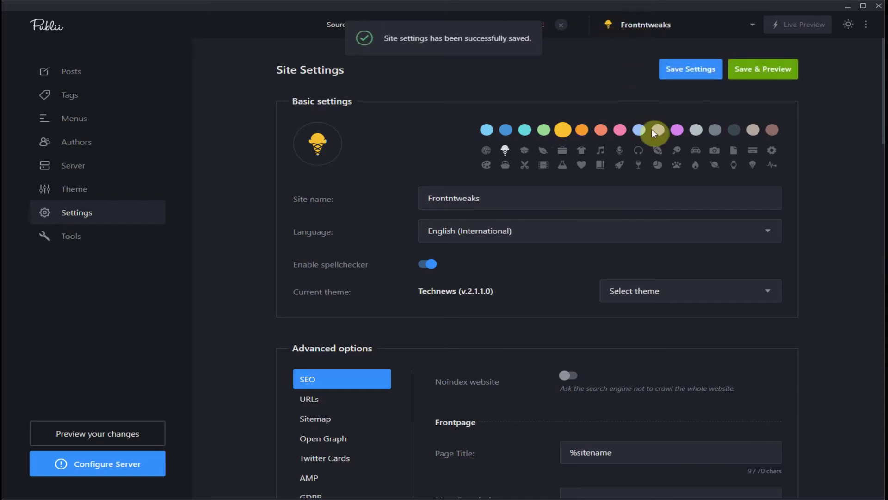
Step: Change the site icon to pink headphones and save the settings again
{"action": "left_click", "coordinate": [640, 151]}
{"action": "left_click", "coordinate": [619, 129]}
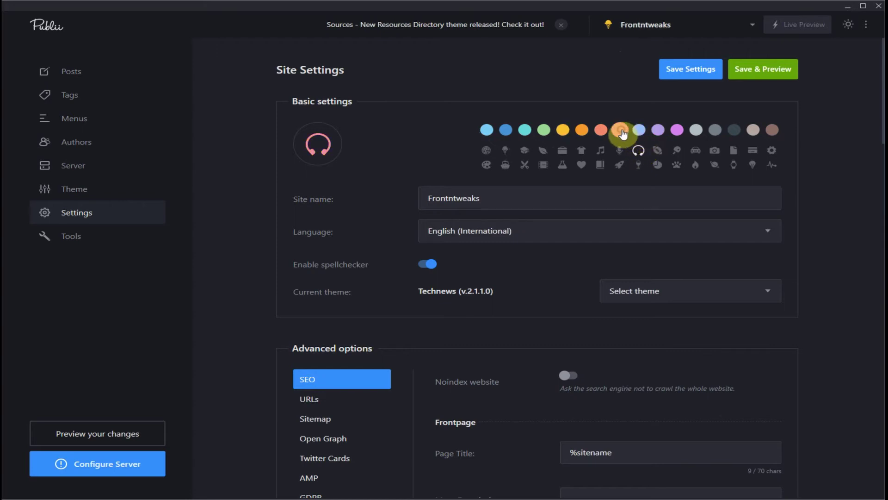
{"action": "left_click", "coordinate": [686, 69]}
{"action": "scroll", "coordinate": [381, 211], "scroll_direction": "down", "scroll_amount": 2}
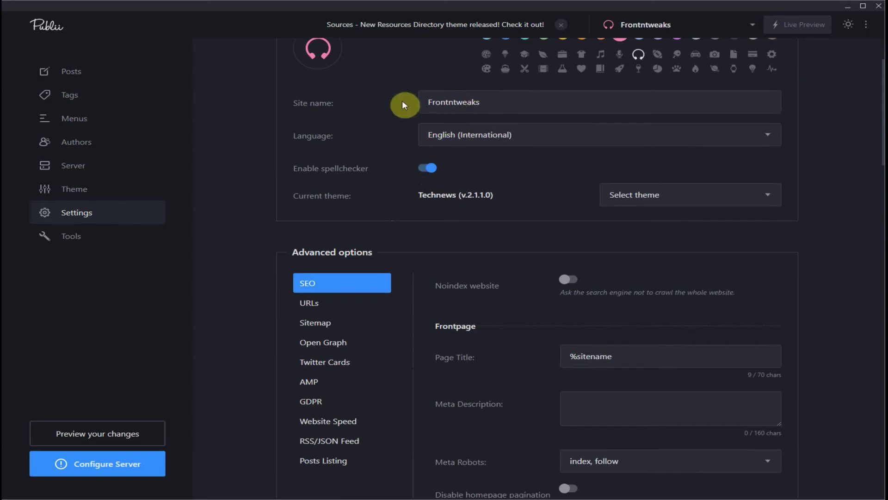
{"action": "left_click", "coordinate": [428, 172]}
{"action": "scroll", "coordinate": [607, 194], "scroll_direction": "down", "scroll_amount": 3}
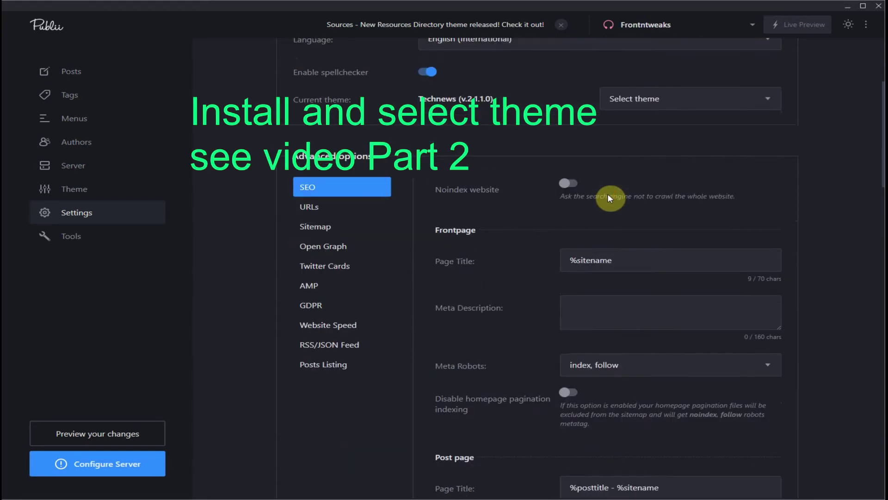
{"action": "scroll", "coordinate": [606, 192], "scroll_direction": "down", "scroll_amount": 2}
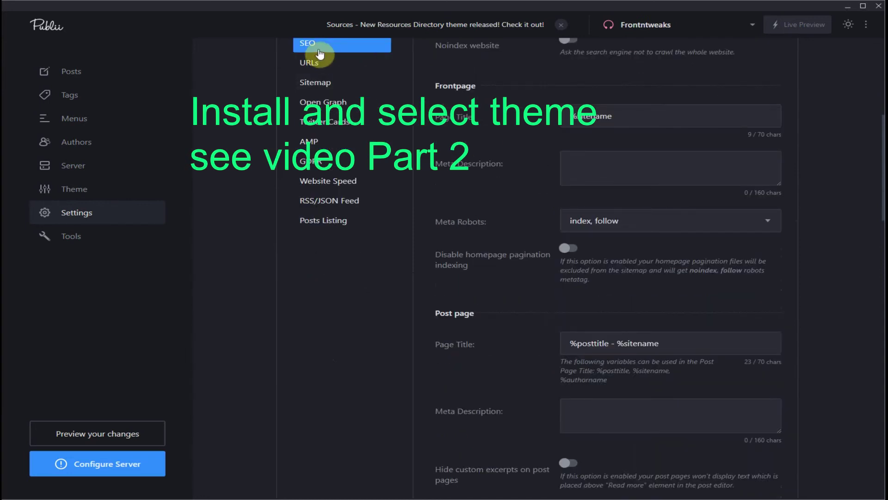
{"action": "scroll", "coordinate": [591, 67], "scroll_direction": "up", "scroll_amount": 1}
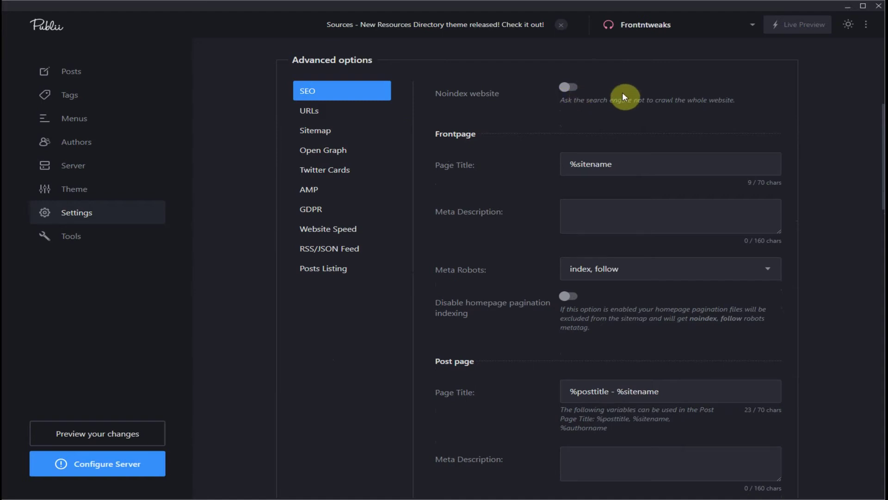
{"action": "left_click", "coordinate": [572, 87]}
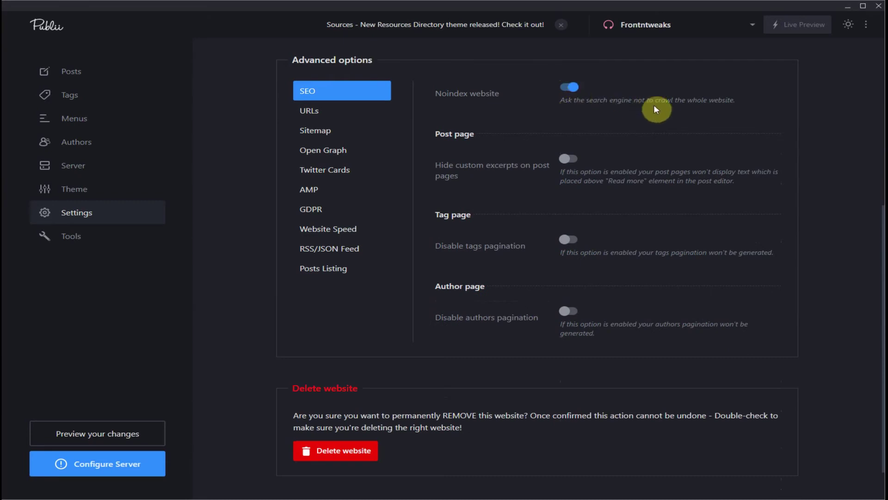
{"action": "left_click", "coordinate": [569, 87]}
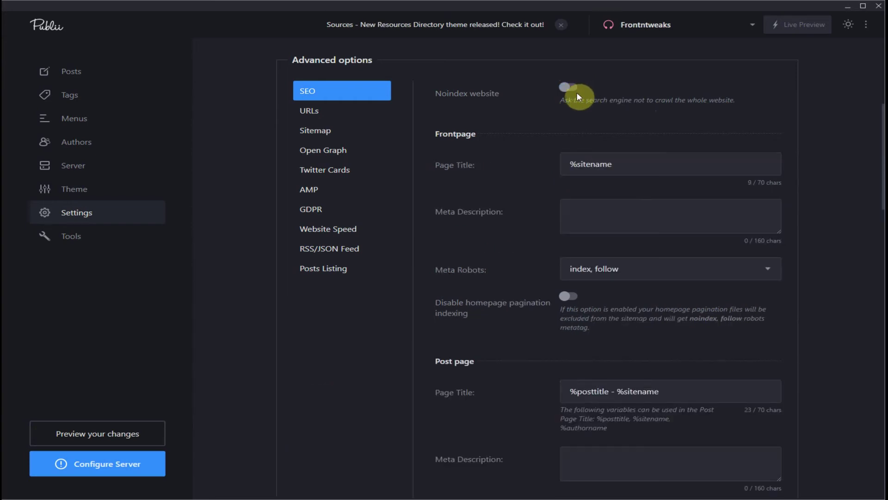
{"action": "left_click", "coordinate": [572, 88]}
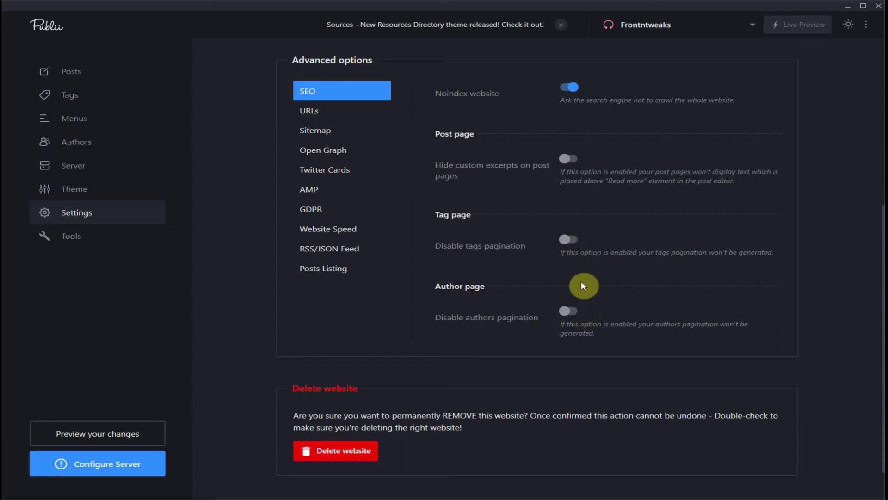
{"action": "left_click", "coordinate": [567, 162]}
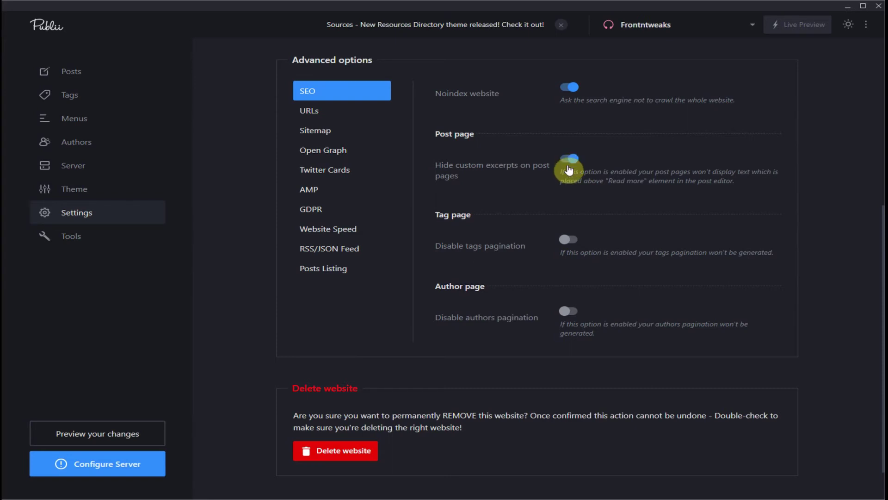
{"action": "left_click", "coordinate": [569, 238]}
{"action": "left_click", "coordinate": [568, 314]}
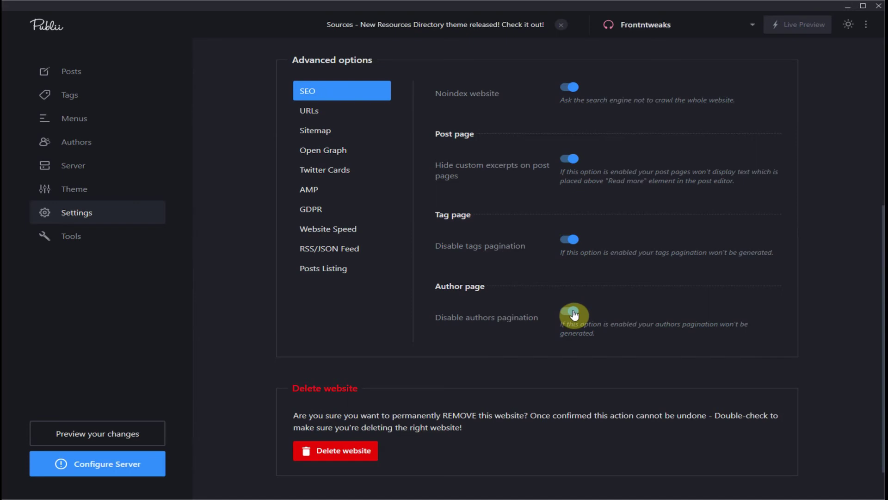
{"action": "left_click", "coordinate": [572, 314]}
{"action": "left_click", "coordinate": [570, 159]}
{"action": "left_click", "coordinate": [571, 88]}
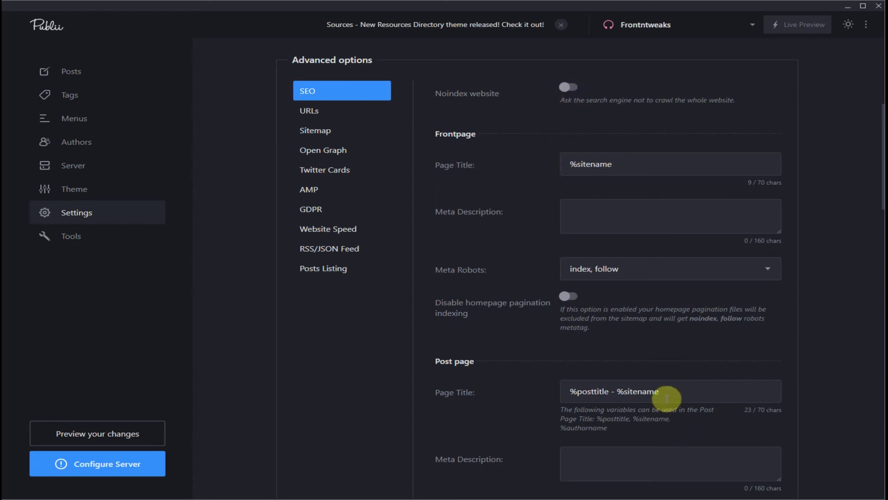
Step: Prefix the frontpage title with 'Frontntweaks -' and enter meta description 'Frontend design and development resources and blog'
{"action": "left_click", "coordinate": [576, 167]}
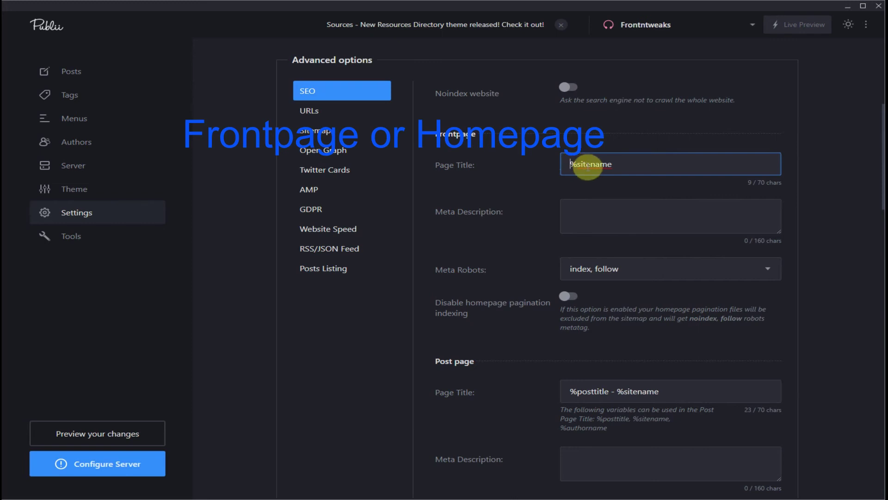
{"action": "type", "text": "Frontntw"}
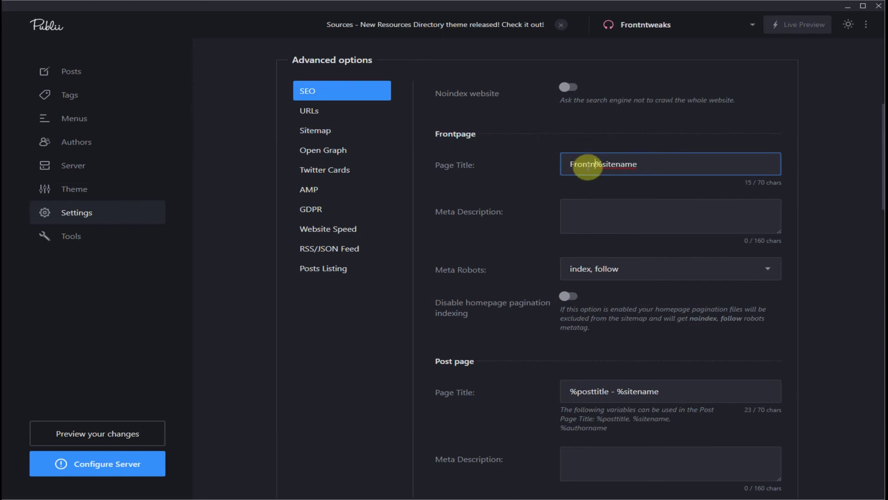
{"action": "type", "text": "eaks -"}
{"action": "left_click", "coordinate": [617, 209]}
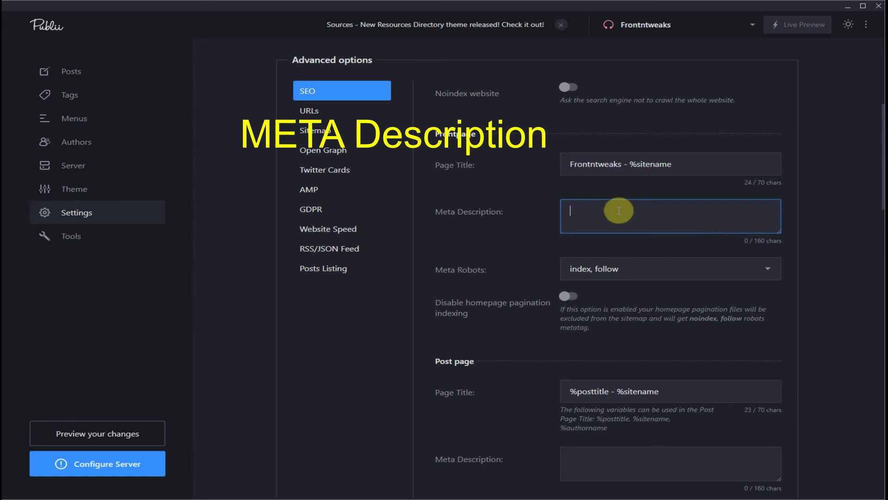
{"action": "type", "text": "Front"}
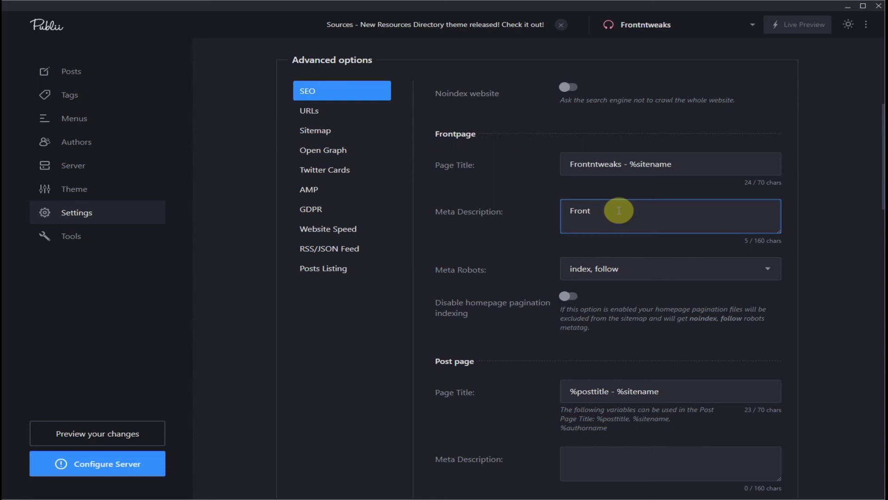
{"action": "type", "text": "end design and development"}
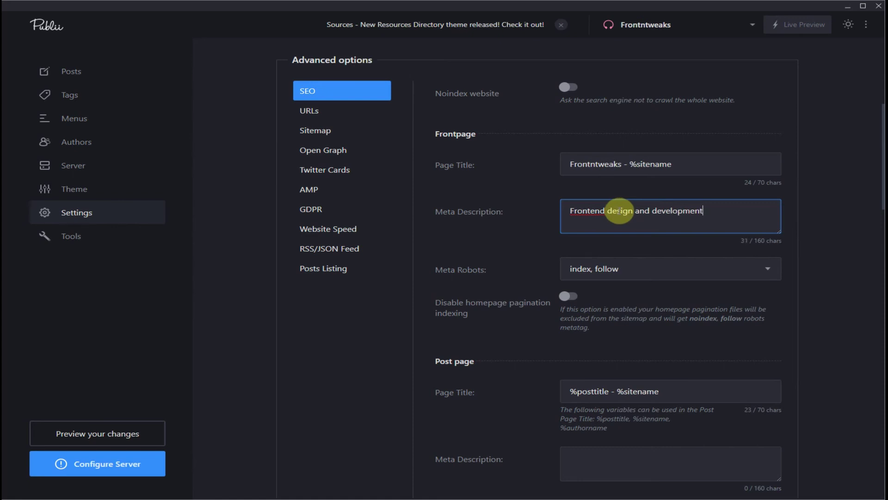
{"action": "type", "text": " resources and blog"}
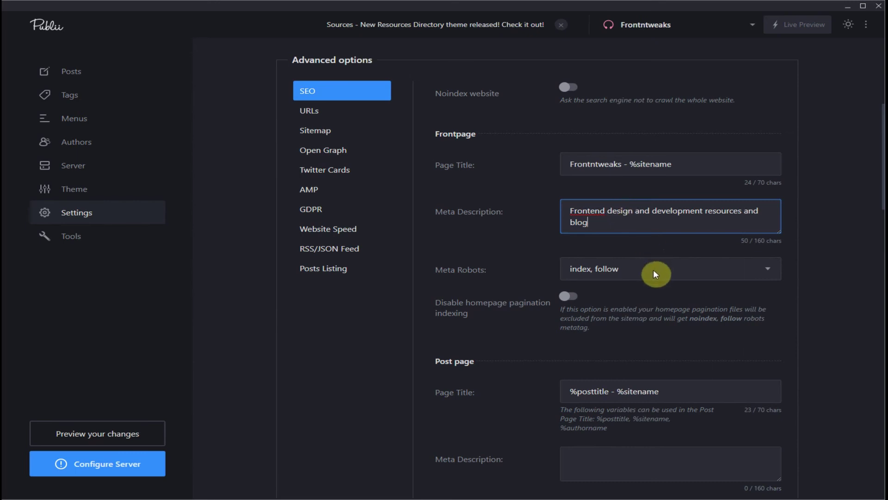
{"action": "scroll", "coordinate": [654, 272], "scroll_direction": "down", "scroll_amount": 1}
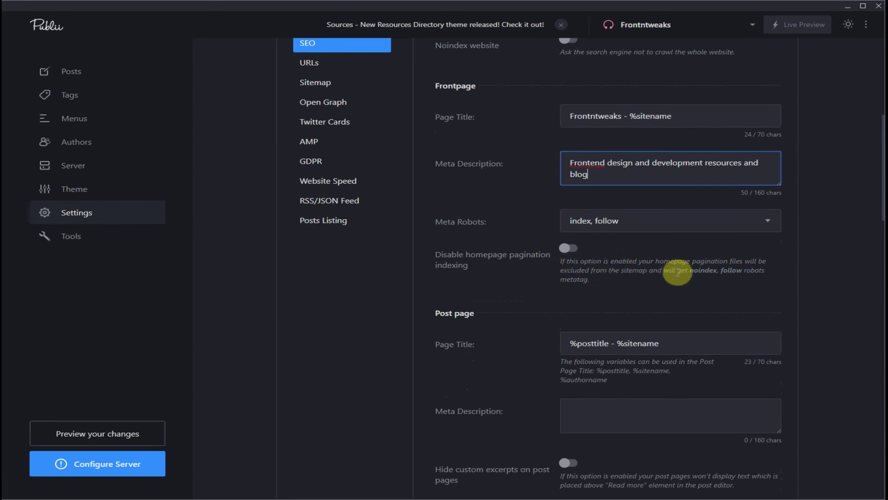
{"action": "scroll", "coordinate": [676, 273], "scroll_direction": "down", "scroll_amount": 2}
{"action": "left_click", "coordinate": [583, 249]}
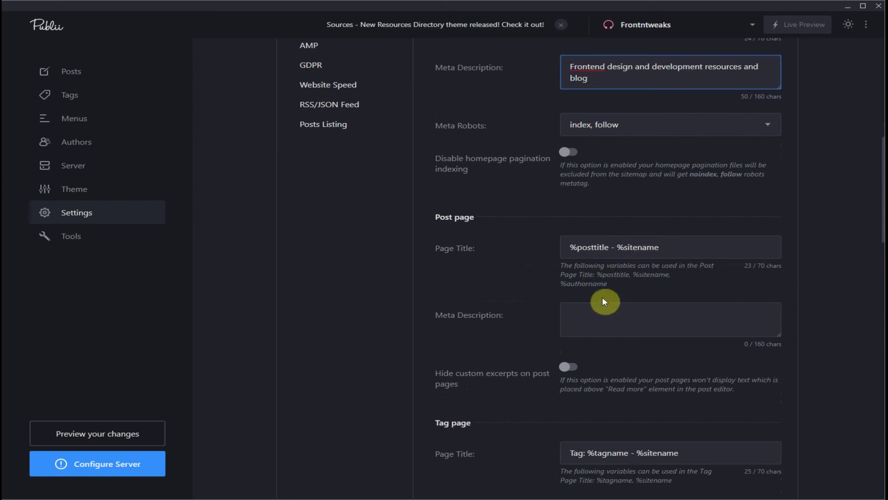
{"action": "scroll", "coordinate": [607, 298], "scroll_direction": "down", "scroll_amount": 3}
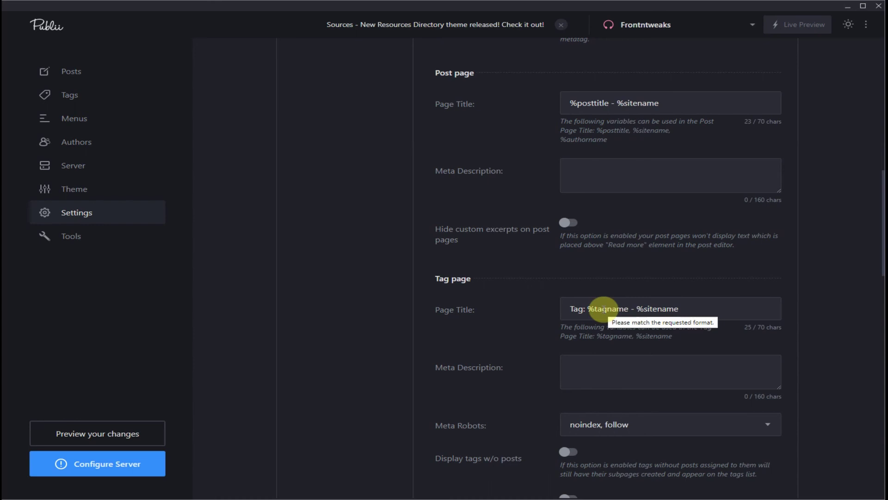
{"action": "scroll", "coordinate": [646, 308], "scroll_direction": "down", "scroll_amount": 3}
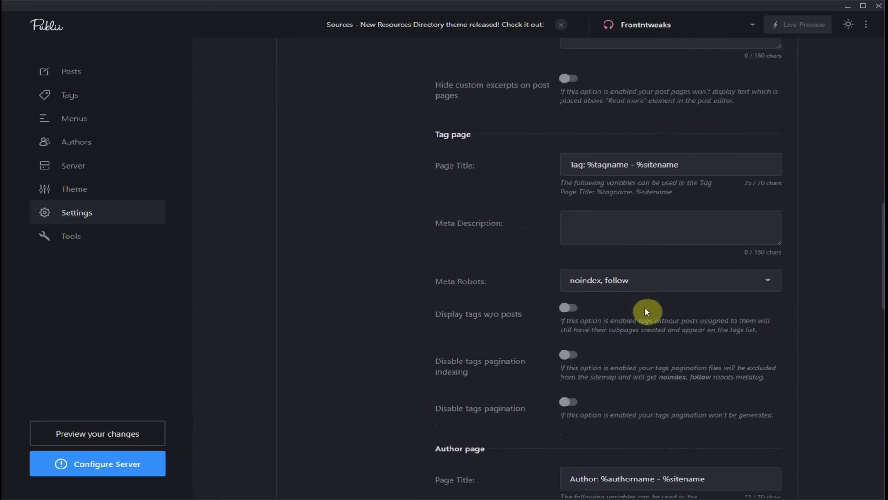
{"action": "scroll", "coordinate": [646, 309], "scroll_direction": "down", "scroll_amount": 2}
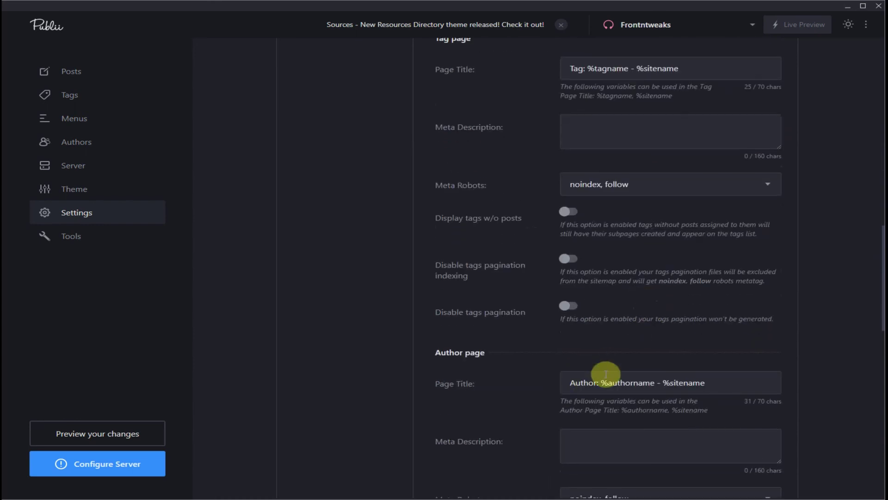
{"action": "scroll", "coordinate": [625, 378], "scroll_direction": "down", "scroll_amount": 2}
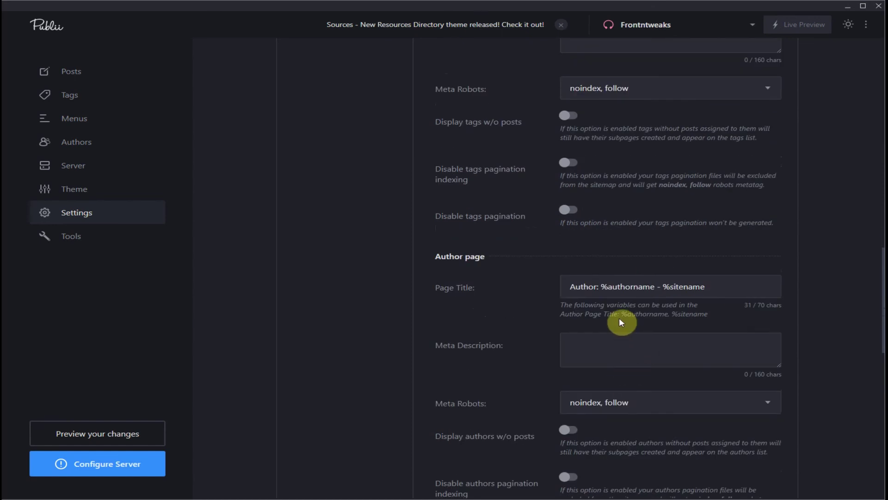
{"action": "scroll", "coordinate": [620, 320], "scroll_direction": "up", "scroll_amount": 2}
{"action": "scroll", "coordinate": [620, 319], "scroll_direction": "down", "scroll_amount": 6}
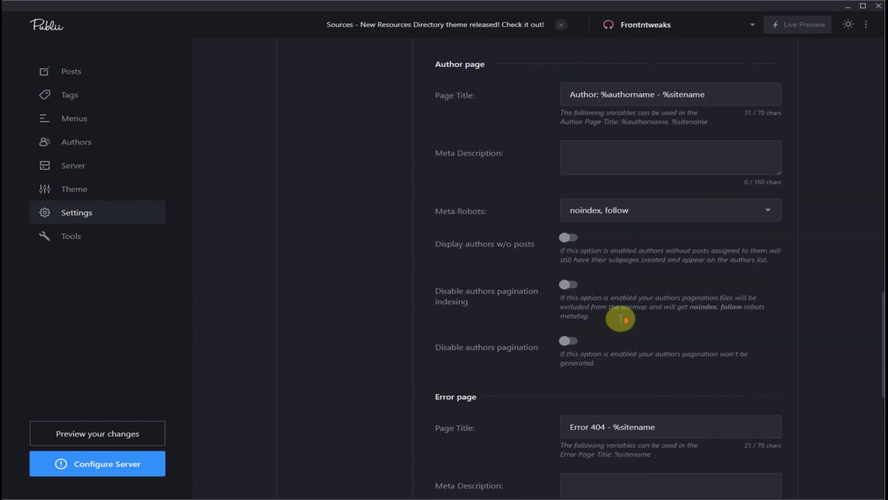
{"action": "scroll", "coordinate": [620, 318], "scroll_direction": "down", "scroll_amount": 3}
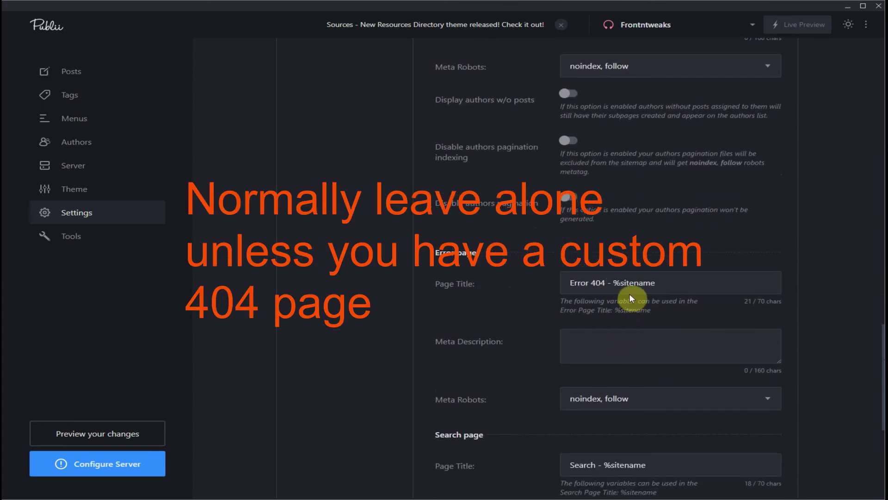
{"action": "scroll", "coordinate": [630, 295], "scroll_direction": "down", "scroll_amount": 1}
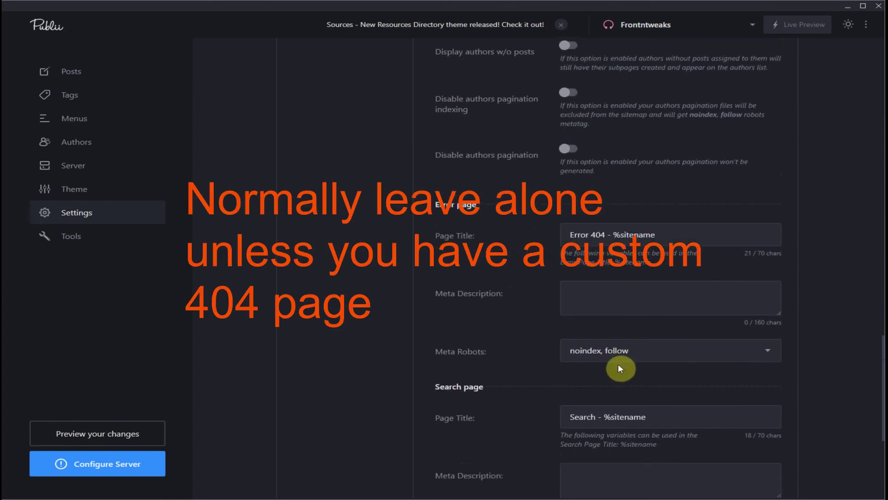
{"action": "scroll", "coordinate": [620, 368], "scroll_direction": "down", "scroll_amount": 3}
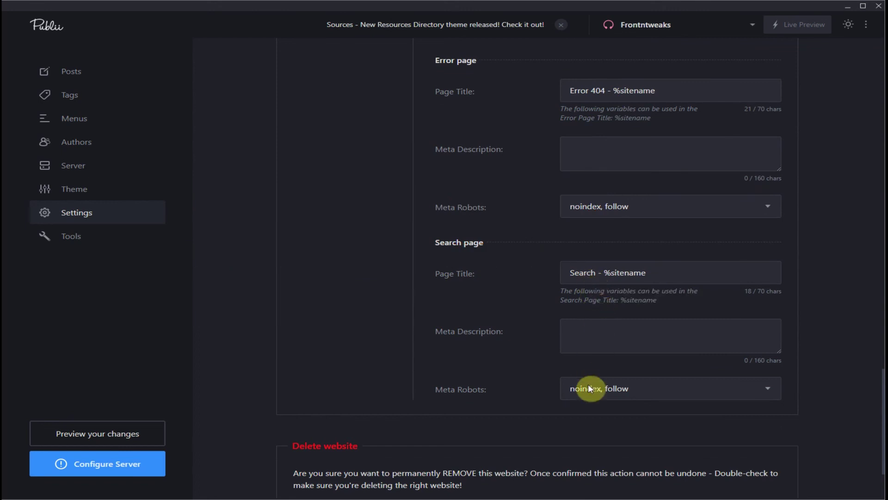
{"action": "scroll", "coordinate": [589, 387], "scroll_direction": "down", "scroll_amount": 2}
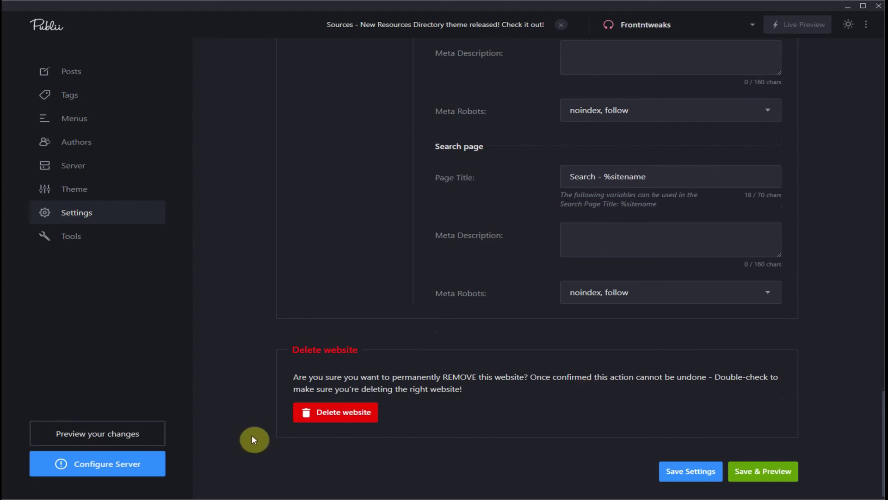
{"action": "scroll", "coordinate": [649, 430], "scroll_direction": "up", "scroll_amount": 10}
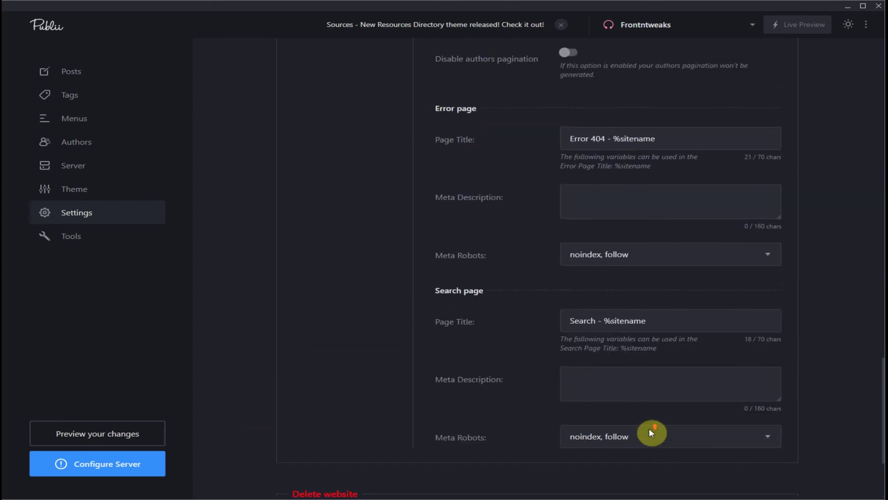
{"action": "scroll", "coordinate": [649, 430], "scroll_direction": "up", "scroll_amount": 5}
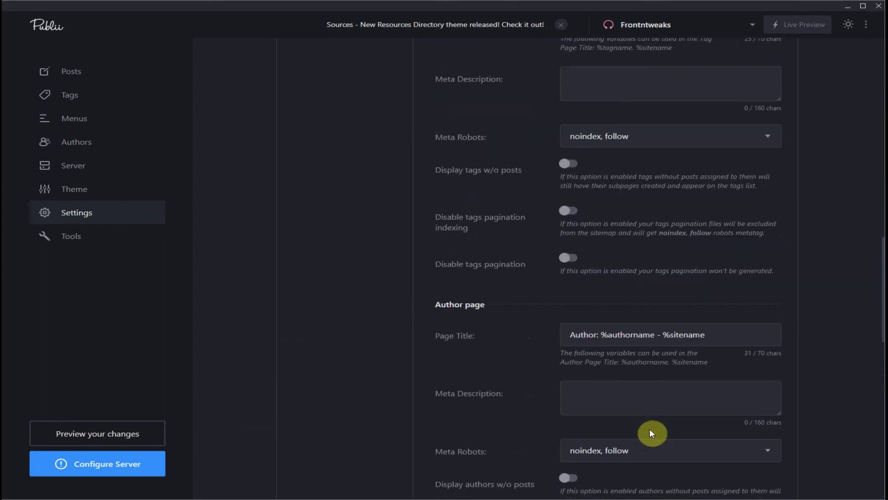
{"action": "scroll", "coordinate": [651, 429], "scroll_direction": "up", "scroll_amount": 5}
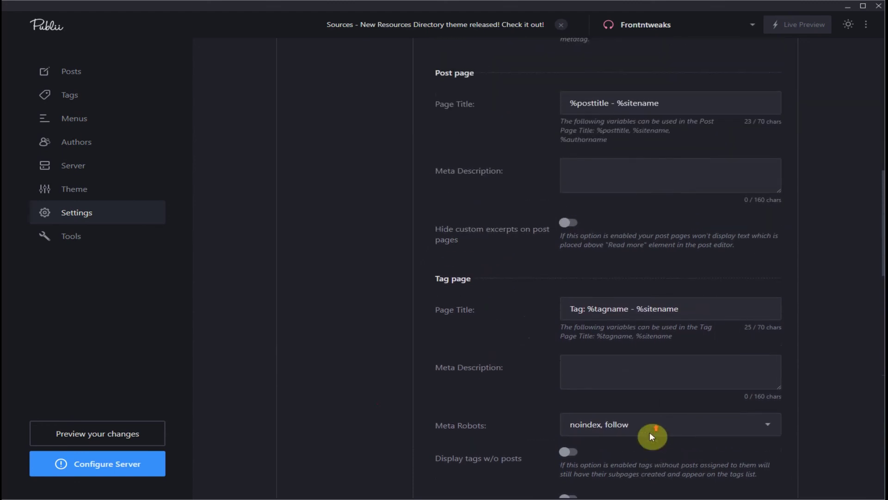
{"action": "scroll", "coordinate": [651, 434], "scroll_direction": "up", "scroll_amount": 2}
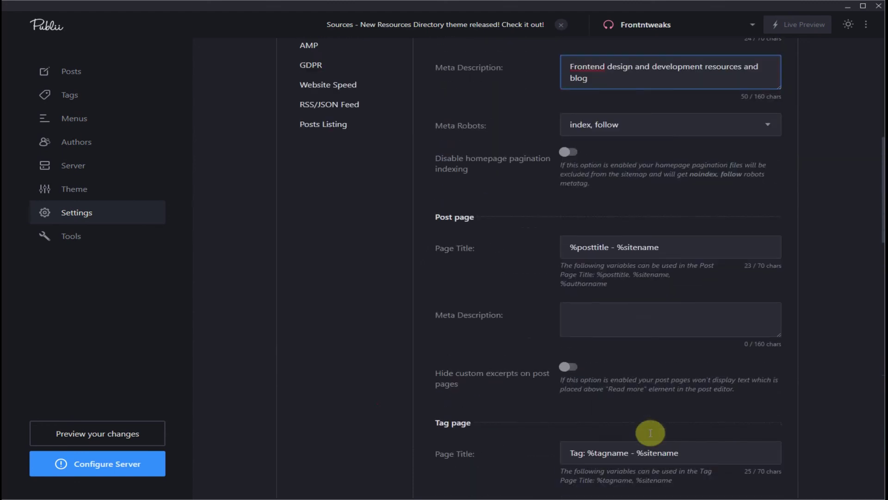
{"action": "scroll", "coordinate": [651, 432], "scroll_direction": "up", "scroll_amount": 4}
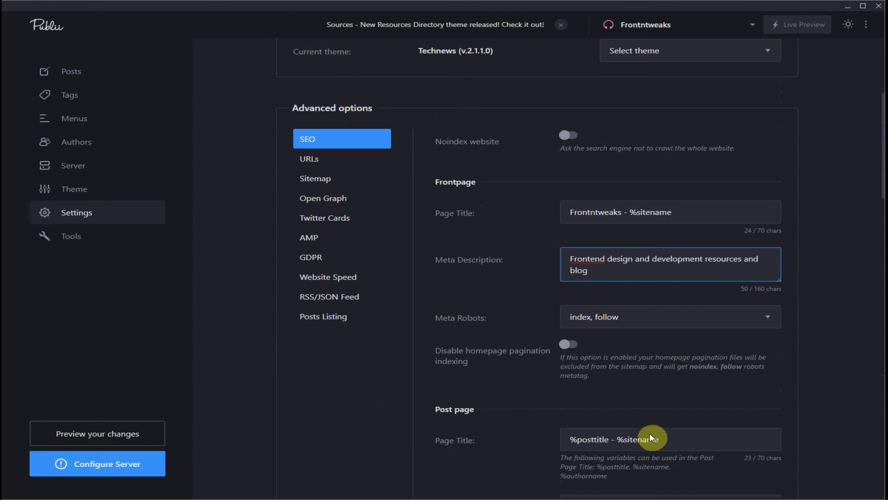
{"action": "scroll", "coordinate": [648, 430], "scroll_direction": "up", "scroll_amount": 3}
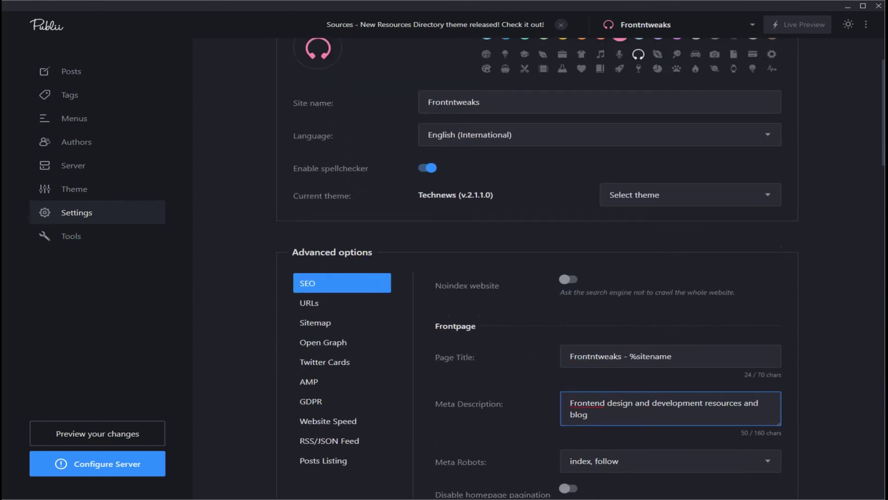